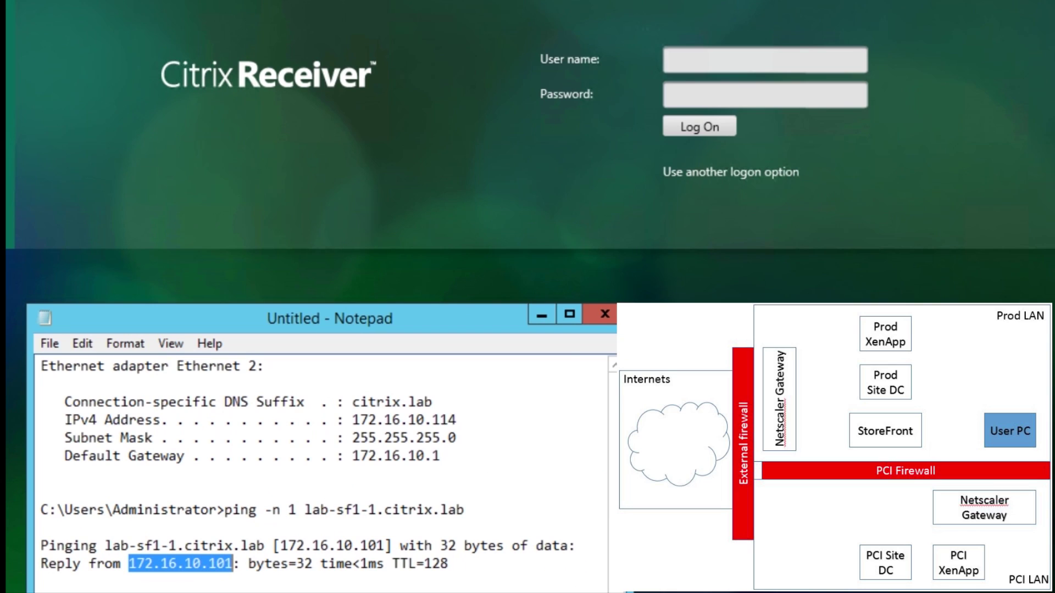
Step: Highlight the client's IPv4 address in the Notepad network configuration output
drag(352, 419, 456, 419)
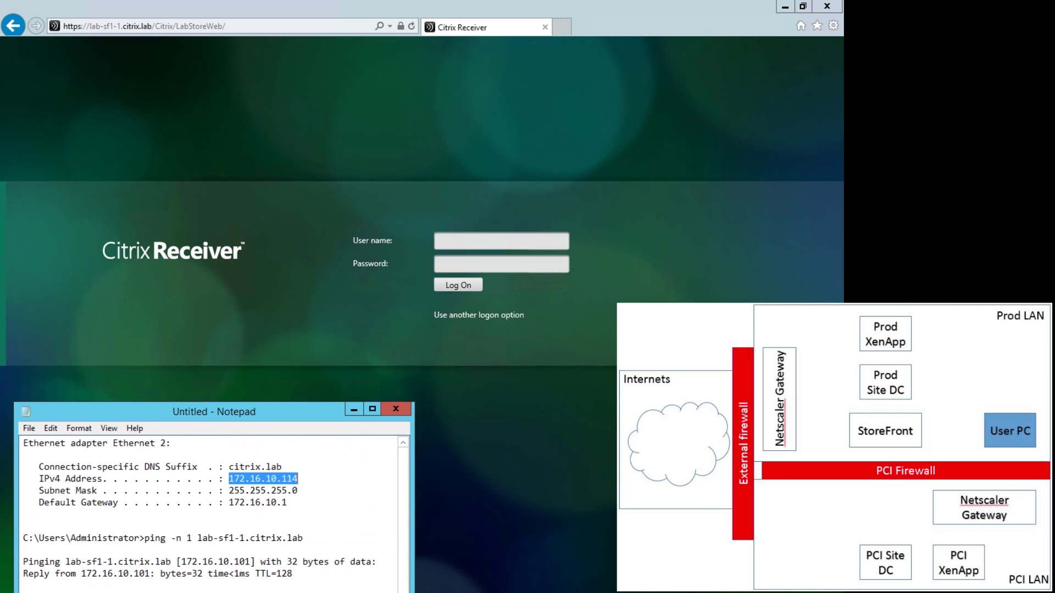
click(298, 479)
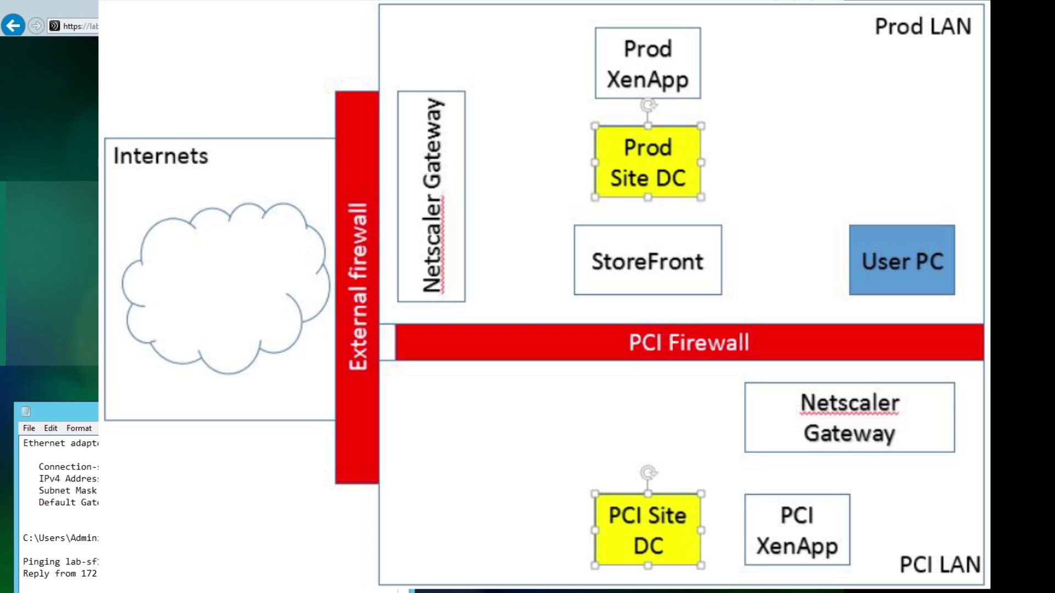
Step: Switch to the Citrix Receiver page and log on with the test user's name and account password
key(alt+Tab)
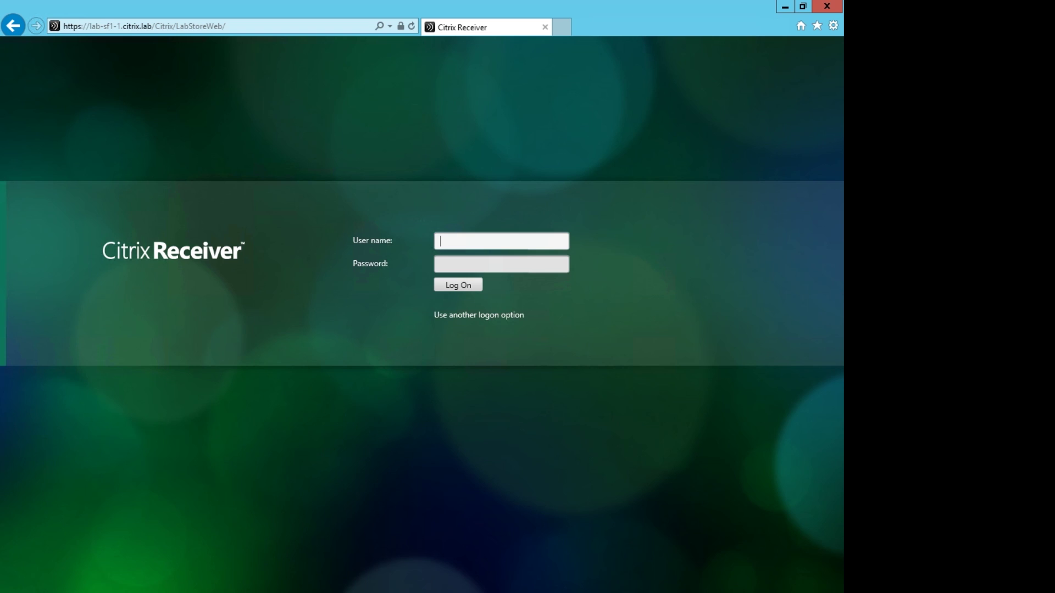
text(charlie)
key(Tab)
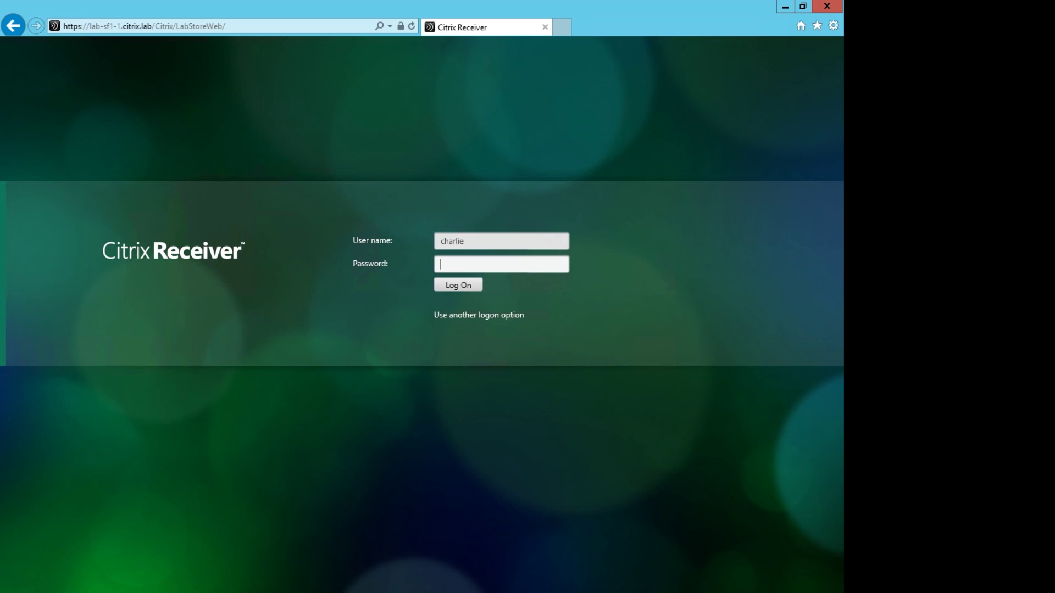
text(•••••••••••)
key(Return)
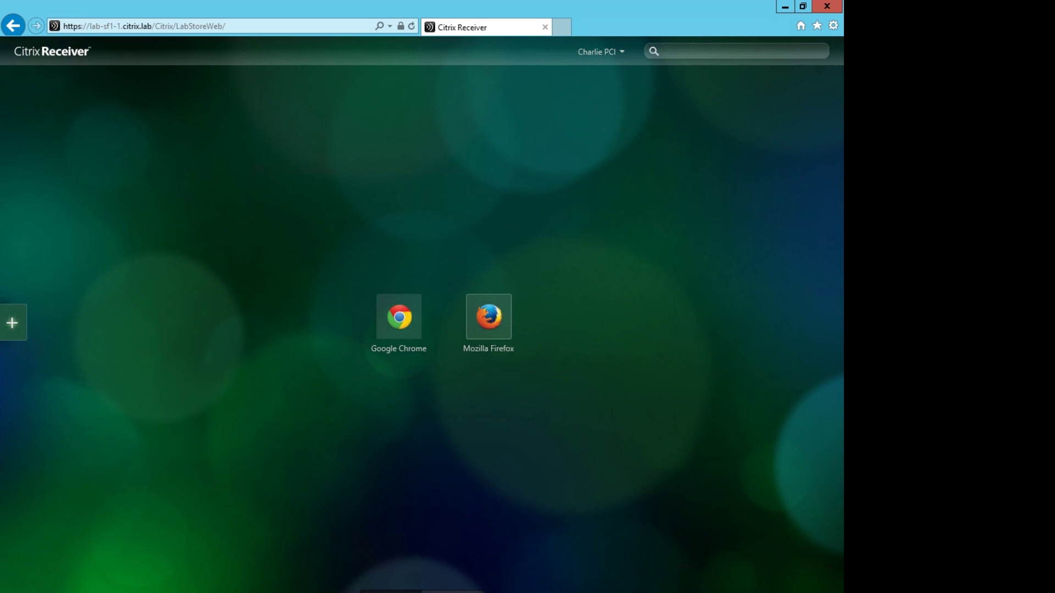
Step: Look through the user's published desktops and applications in the Receiver store
click(391, 591)
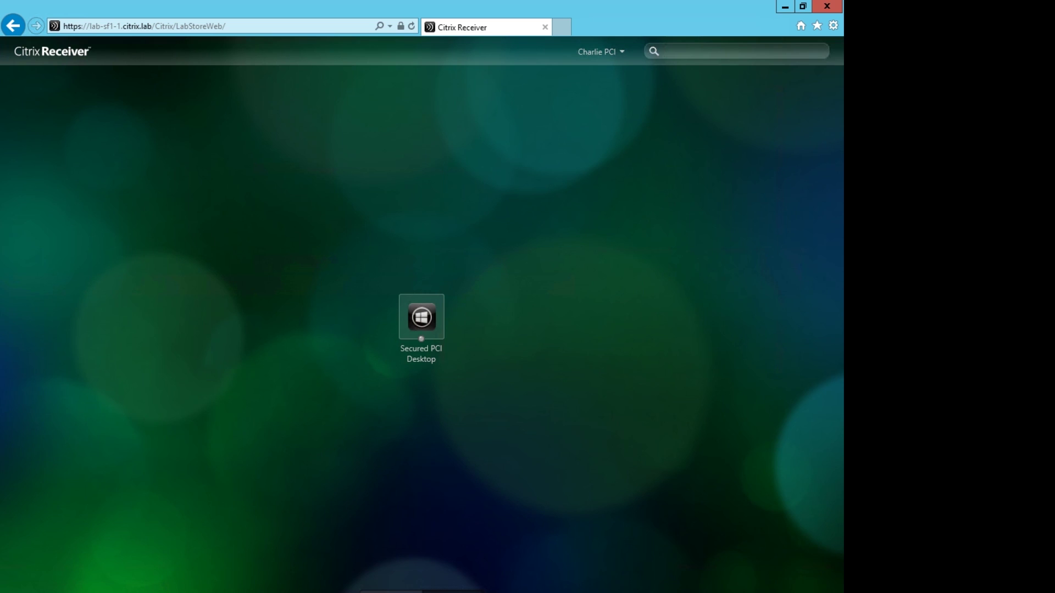
click(391, 592)
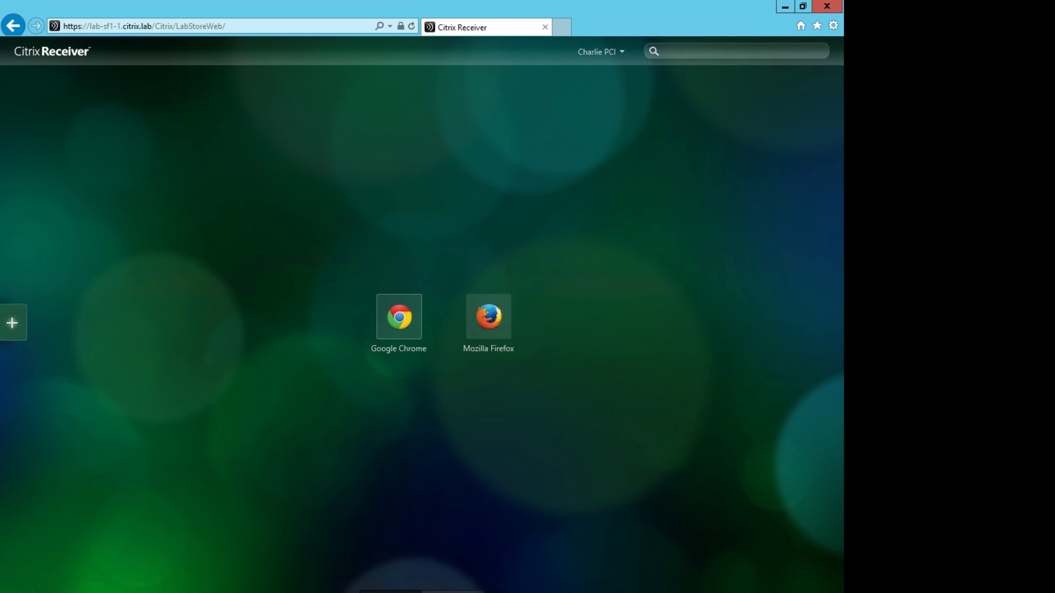
click(488, 321)
click(453, 591)
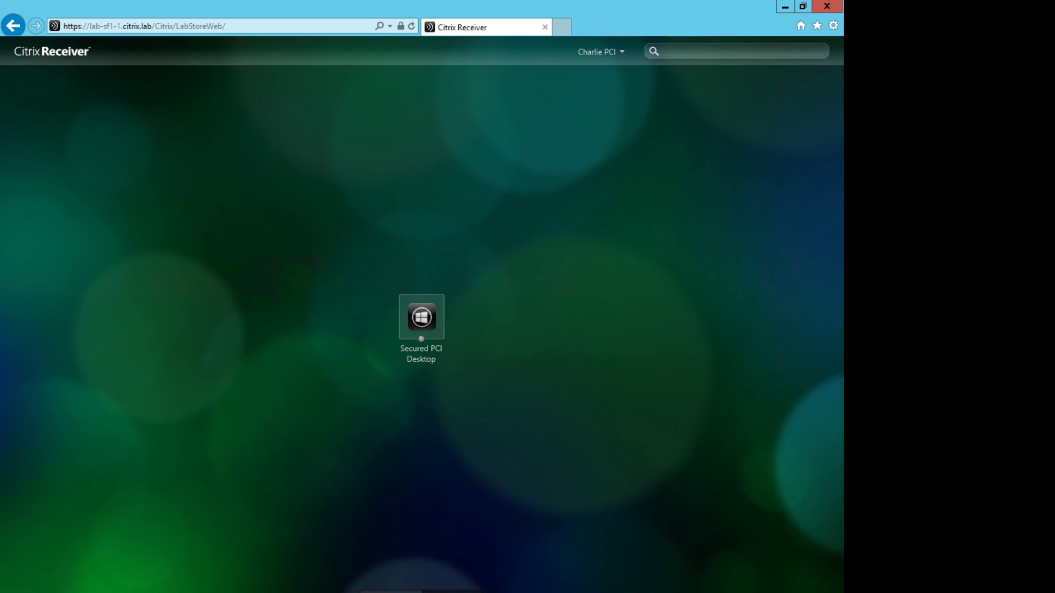
click(390, 591)
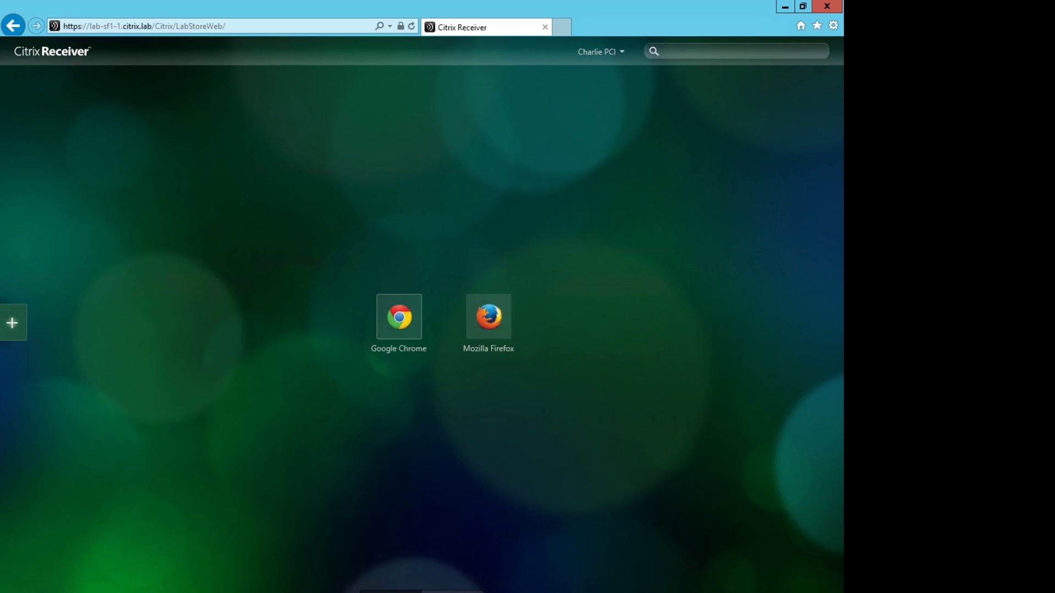
Step: Launch the published Mozilla Firefox application and dismiss its default browser prompt
click(489, 316)
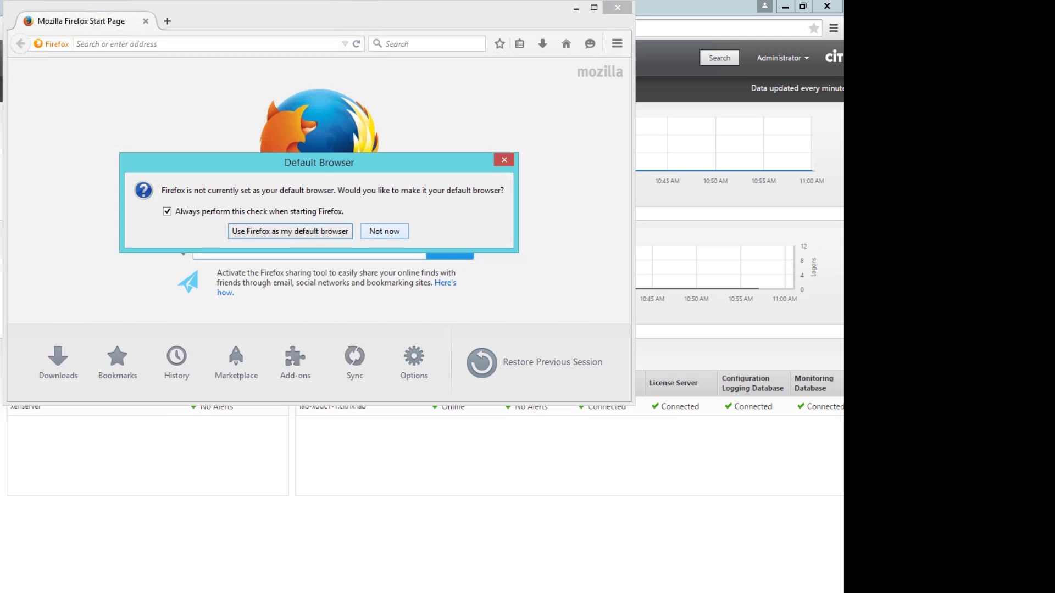
key(Escape)
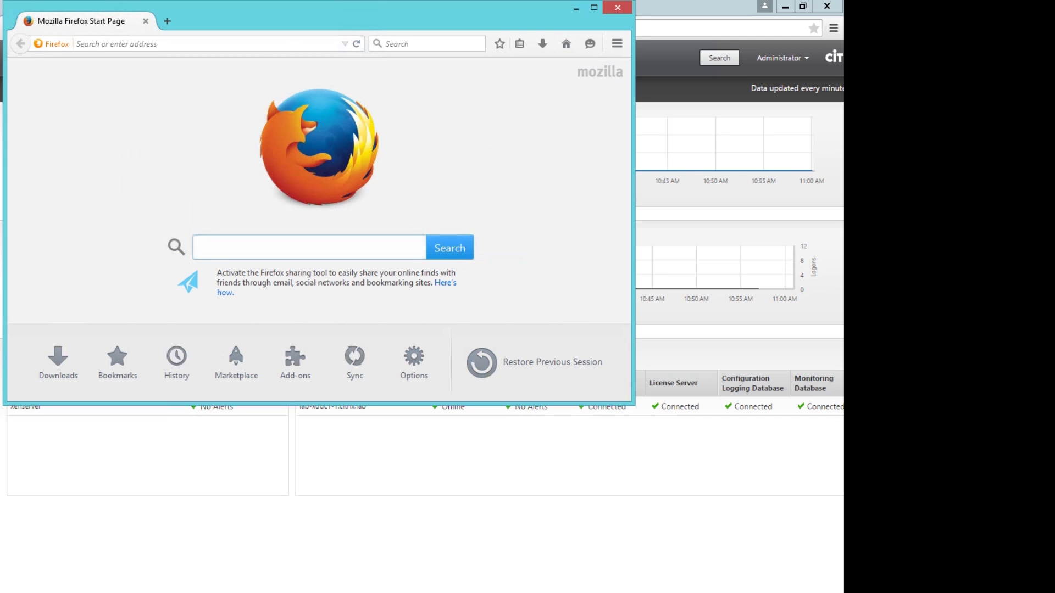
Step: Switch to Citrix Director for Site1 and look up the logged-on test user
key(alt+F4)
click(719, 58)
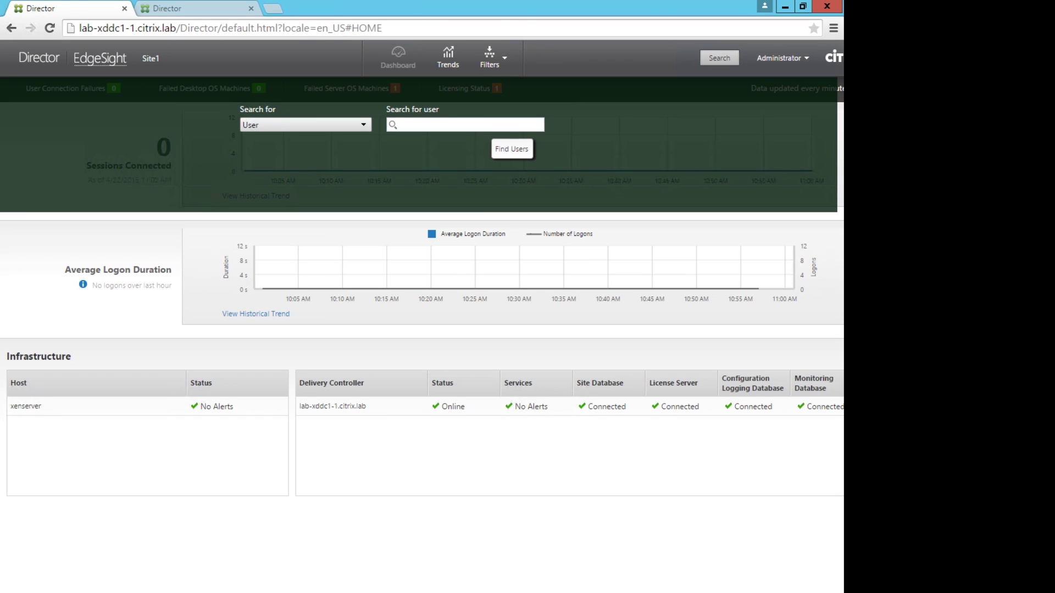
text(charlie)
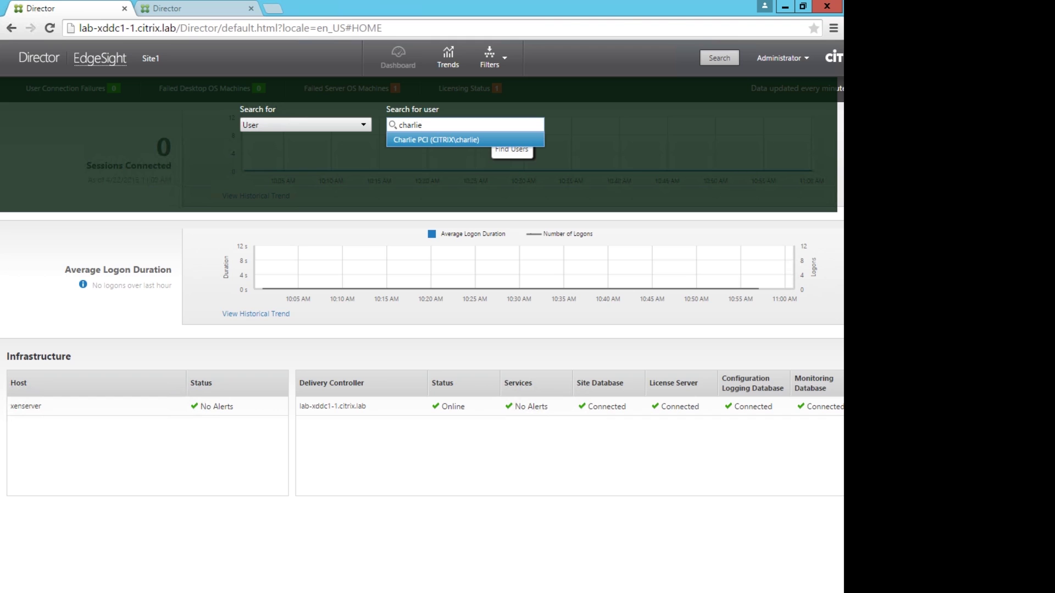
key(Return)
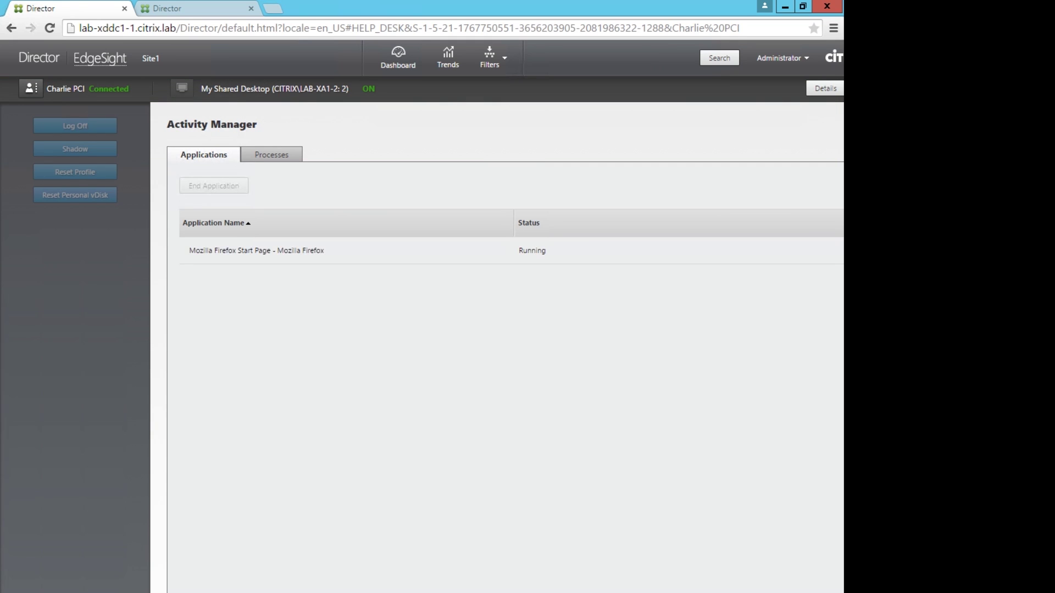
Step: Open the details of the user's Site1 session and review its connection information, HDX status and Network section
click(825, 89)
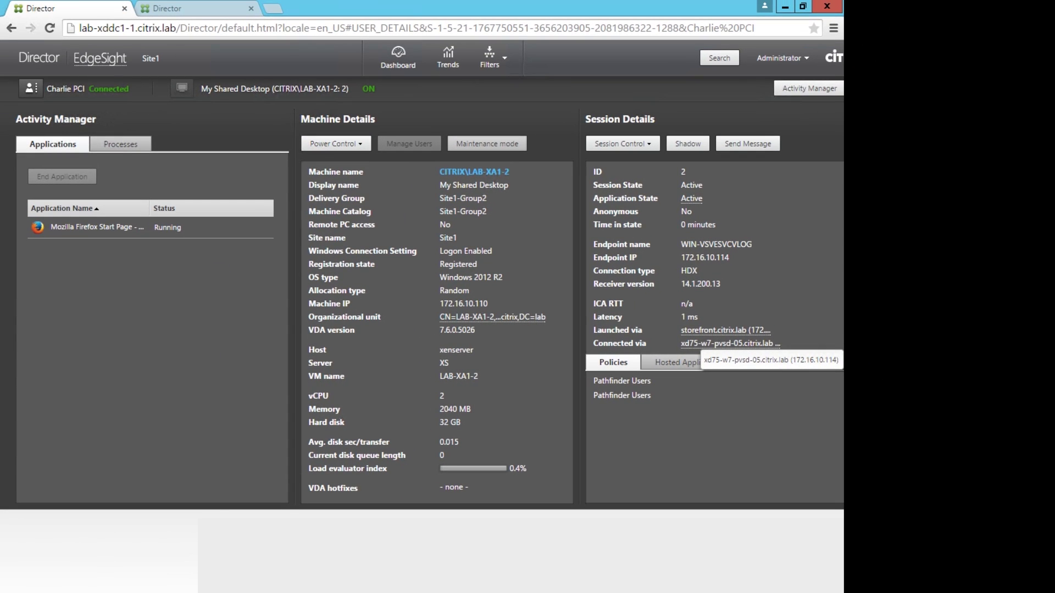
scroll(550, 259, down, 10)
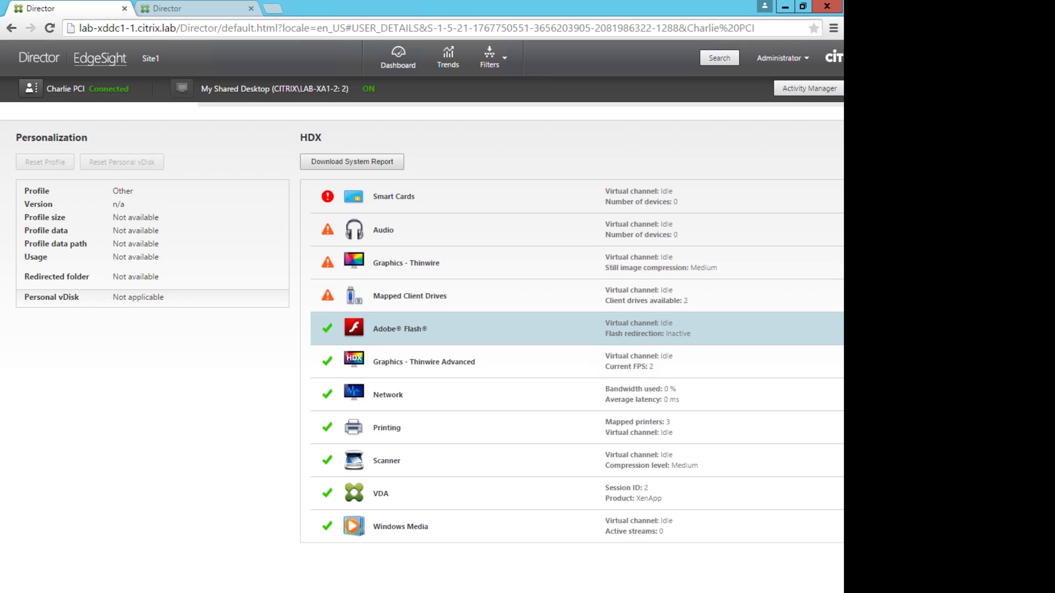
scroll(549, 263, down, 5)
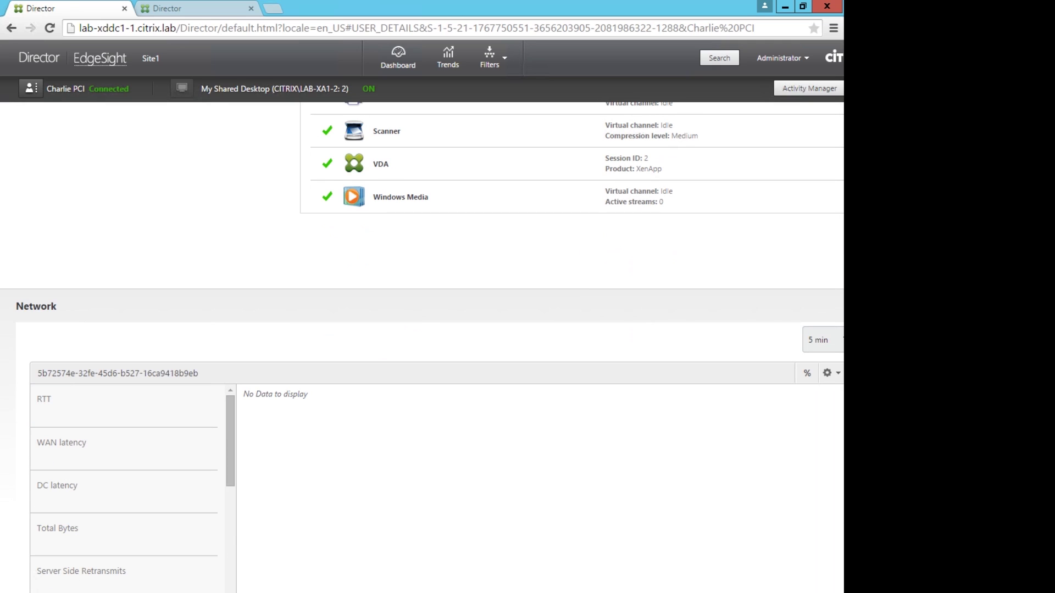
scroll(422, 264, down, 1)
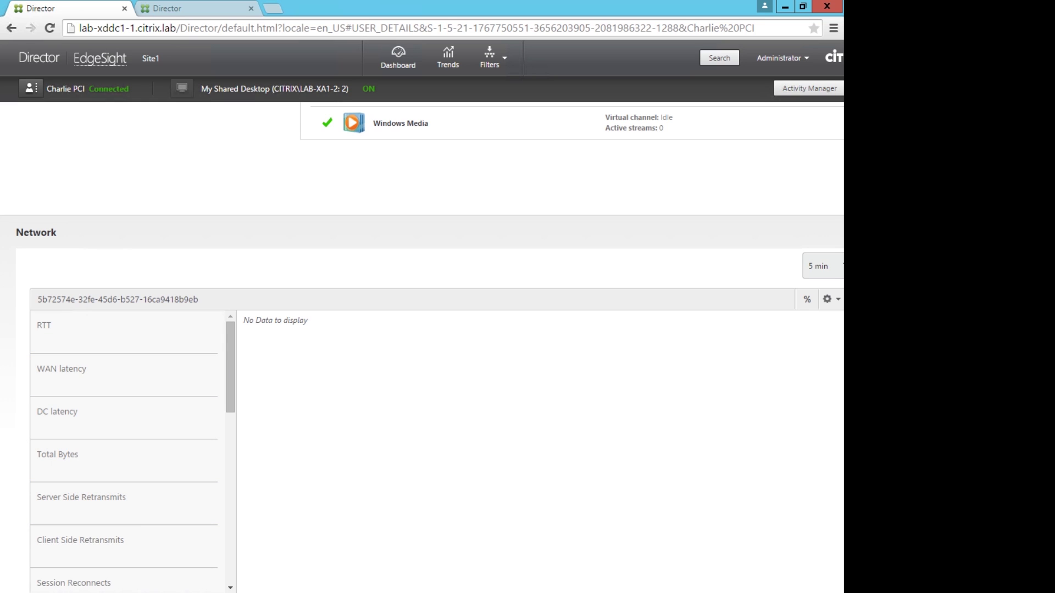
scroll(422, 348, up, 15)
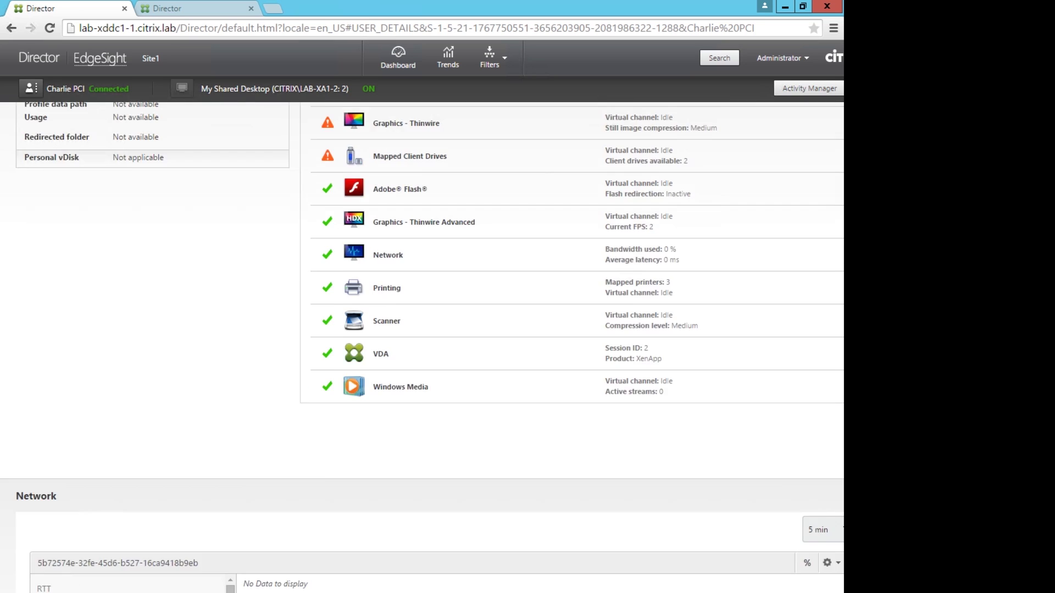
scroll(422, 348, up, 3)
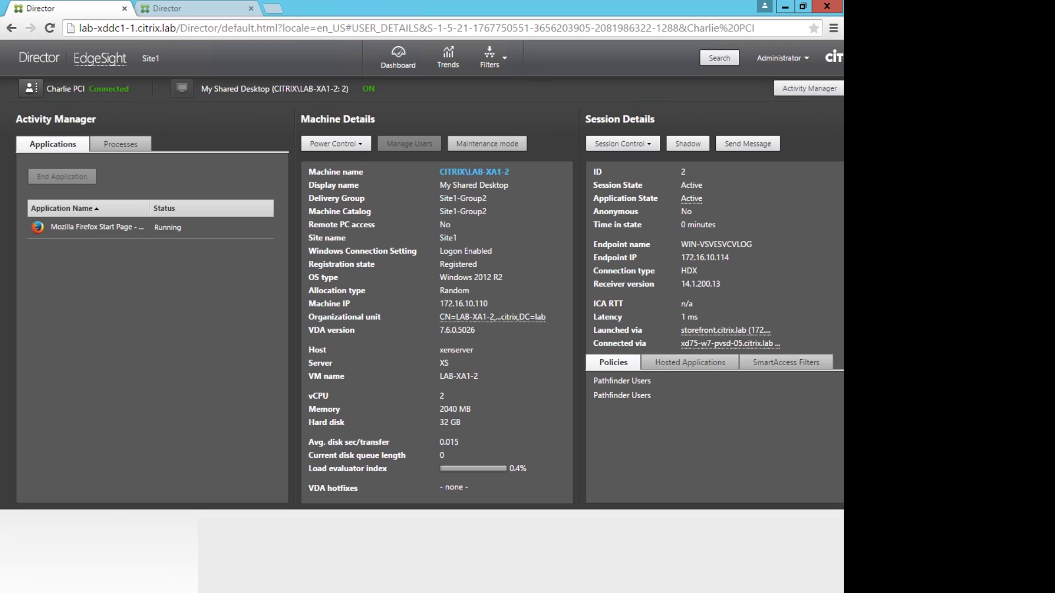
scroll(422, 348, down, 15)
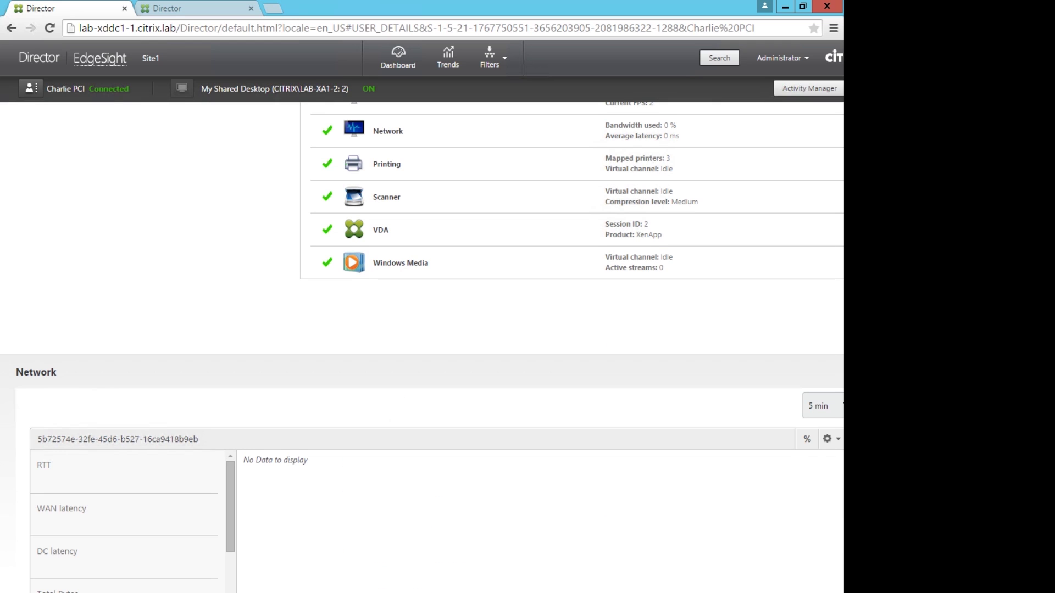
scroll(422, 348, up, 15)
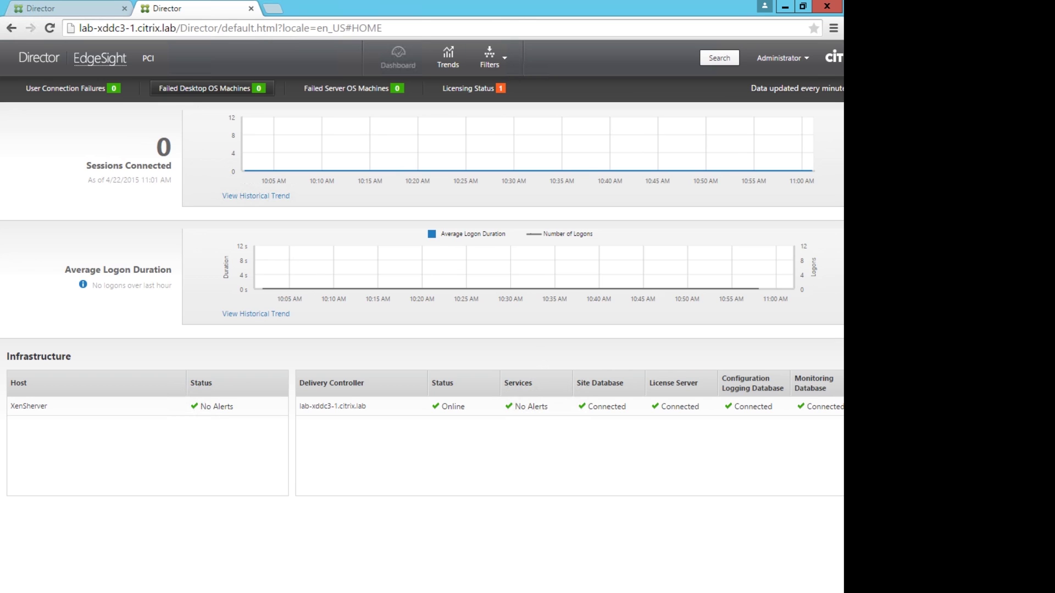
Step: Look up the same test user in the Director of the PCI site
click(719, 58)
text(charlie)
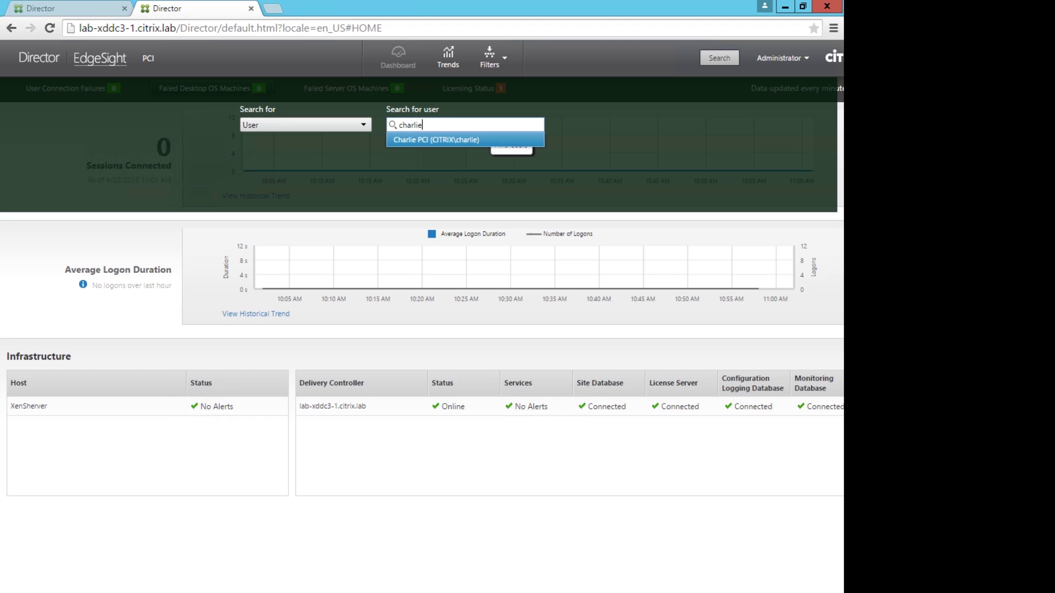
key(Return)
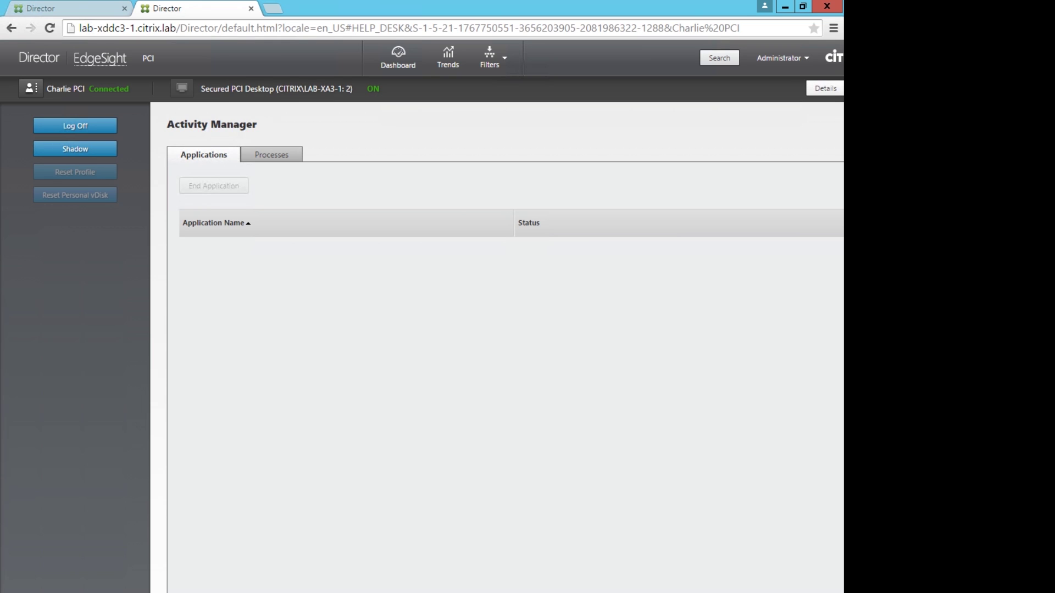
Step: Open the details of the user's Secured PCI Desktop session and examine its connection information, network latency graph and HDX status
click(825, 88)
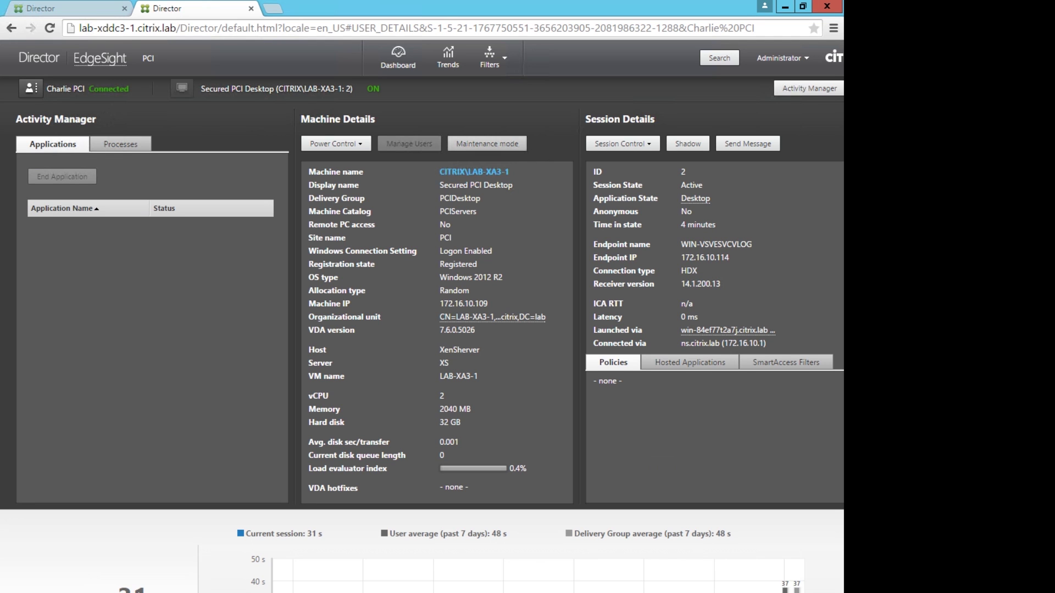
scroll(422, 347, down, 15)
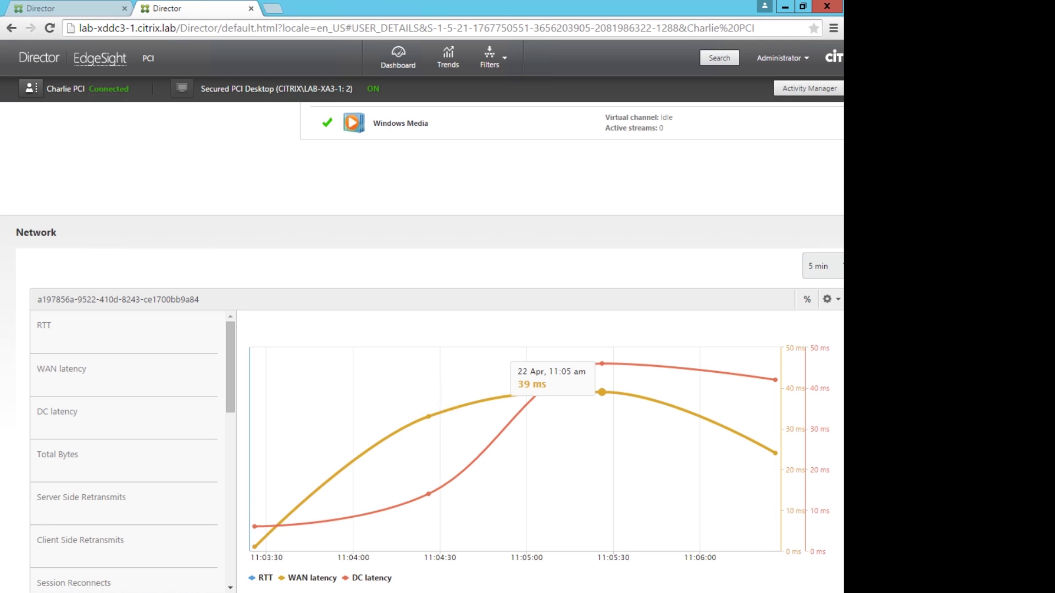
scroll(422, 346, up, 15)
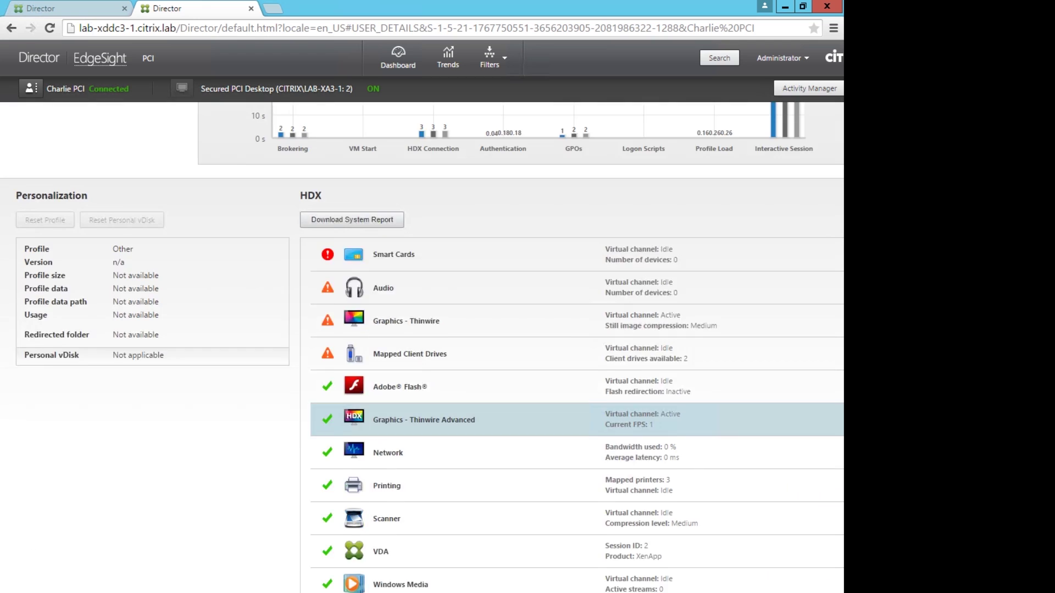